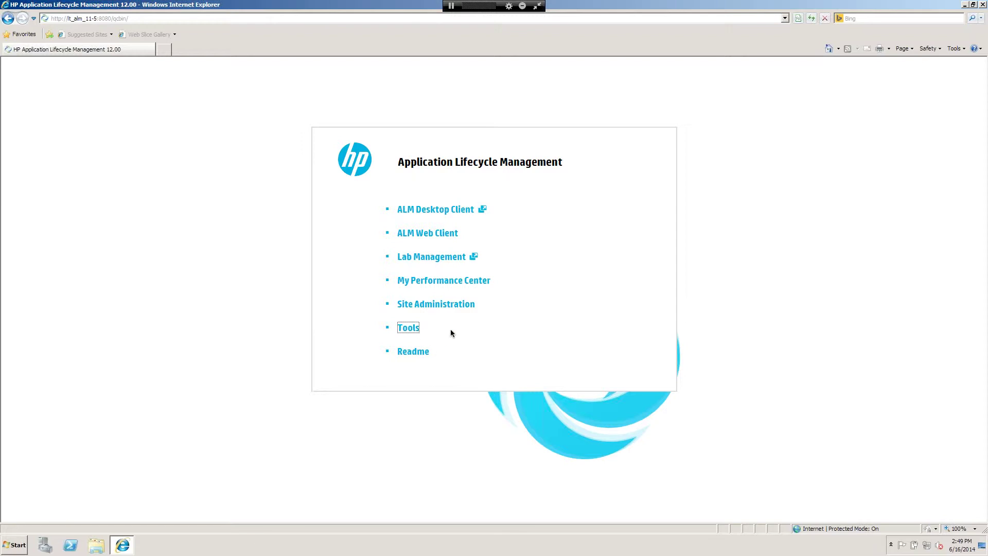
- Open the ALM Tools page and its More HP ALM Add-ins list, both maximized
left_click(412, 328)
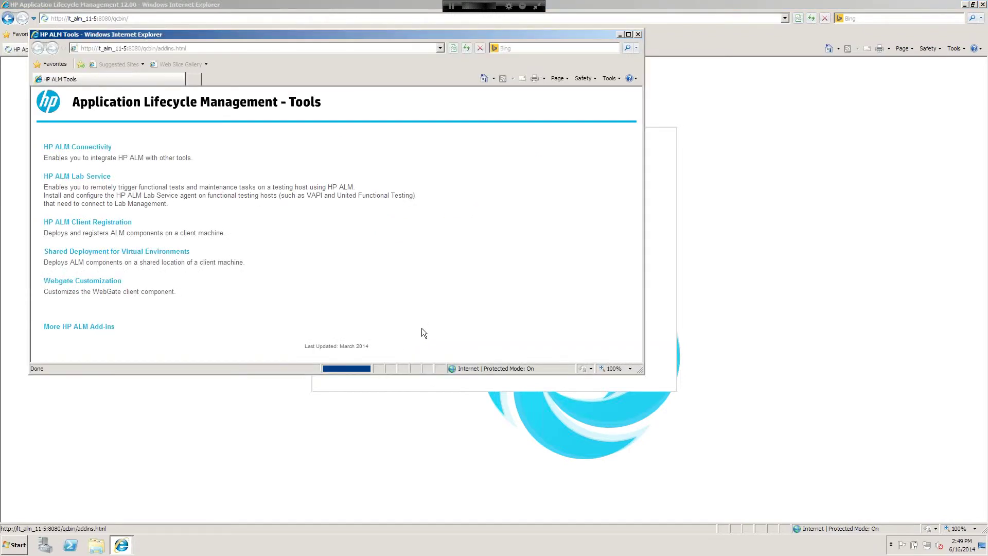
left_click(628, 35)
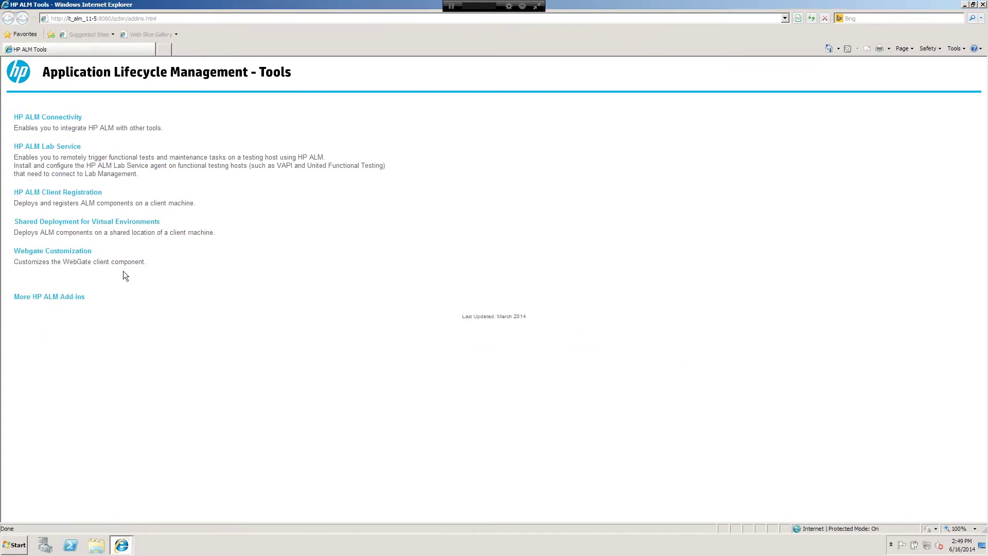
left_click(67, 297)
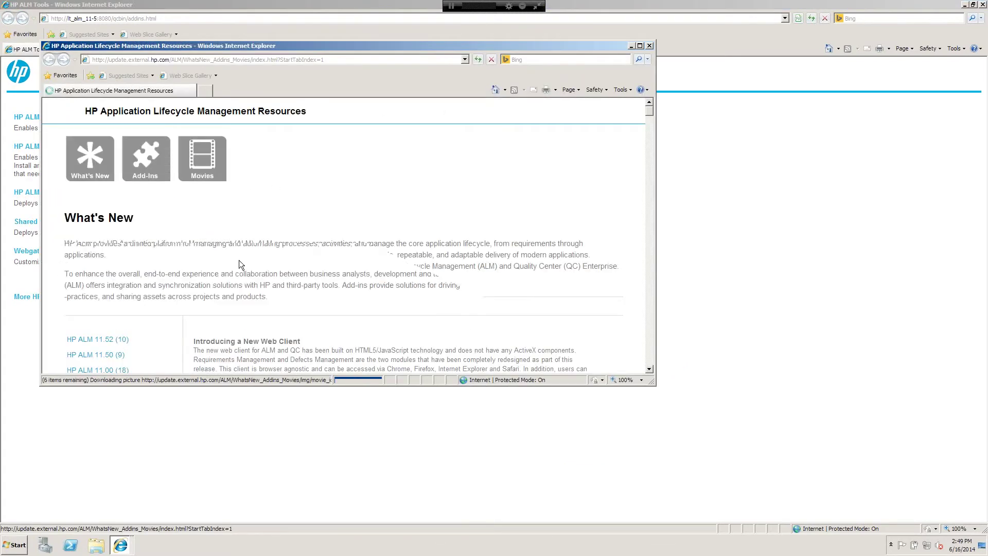
left_click(641, 46)
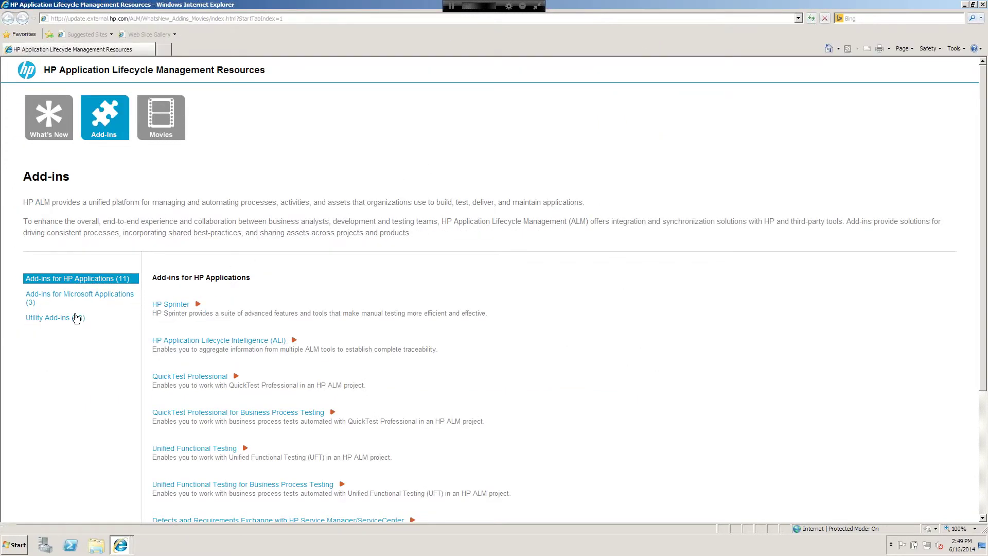
- Open the HP ALM Synchronizer page from Utility Add-ins, full screen on HP Live Network
left_click(72, 317)
scroll(219, 321, "down", 5)
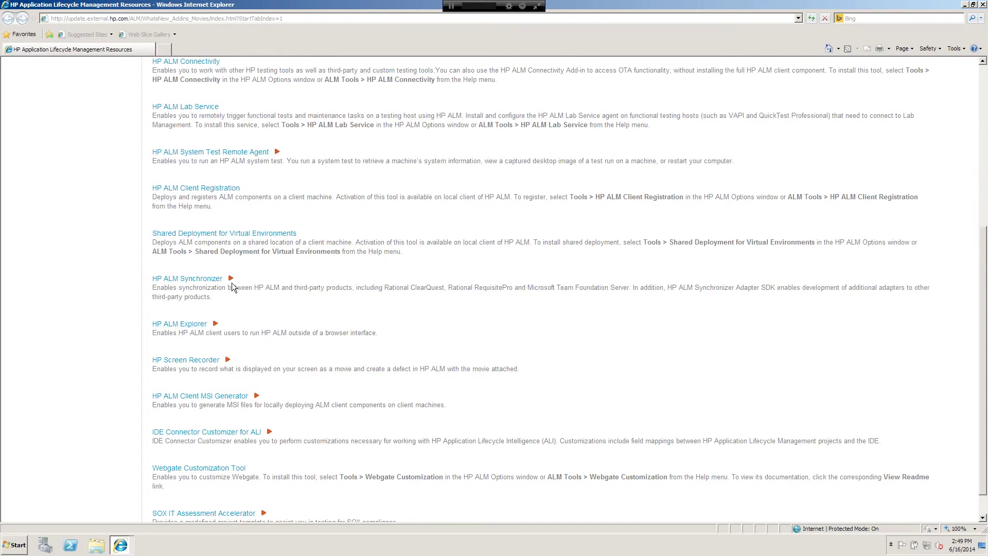
left_click(206, 279)
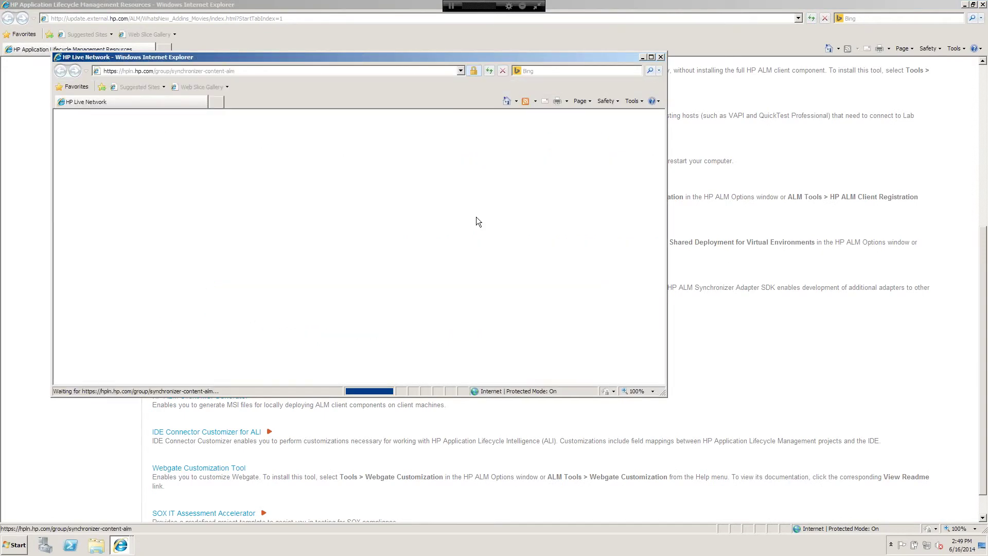
left_click(651, 57)
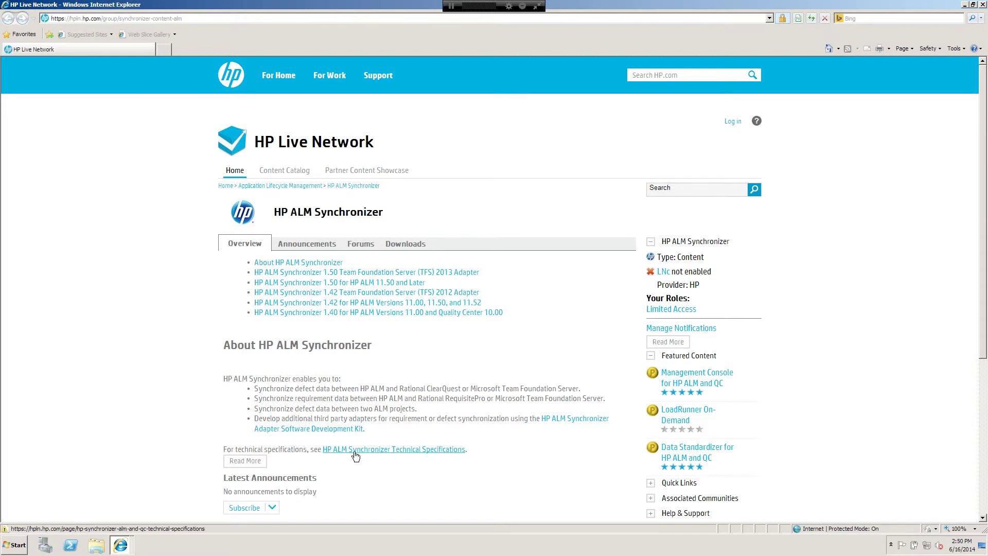
- Open the HP ALM Synchronizer Technical Specifications full screen and scroll to the system requirements
left_click(355, 449)
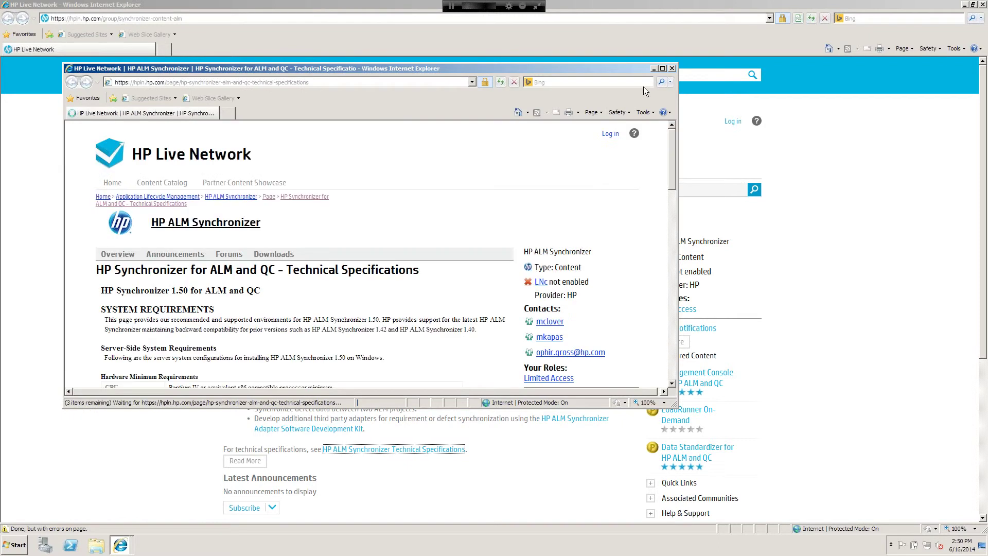
left_click(663, 68)
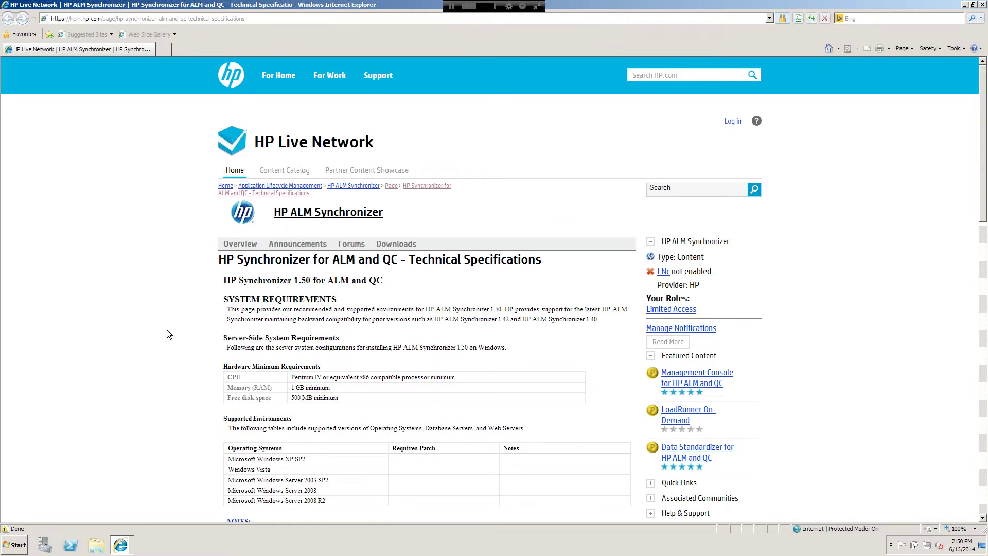
scroll(174, 322, "down", 1)
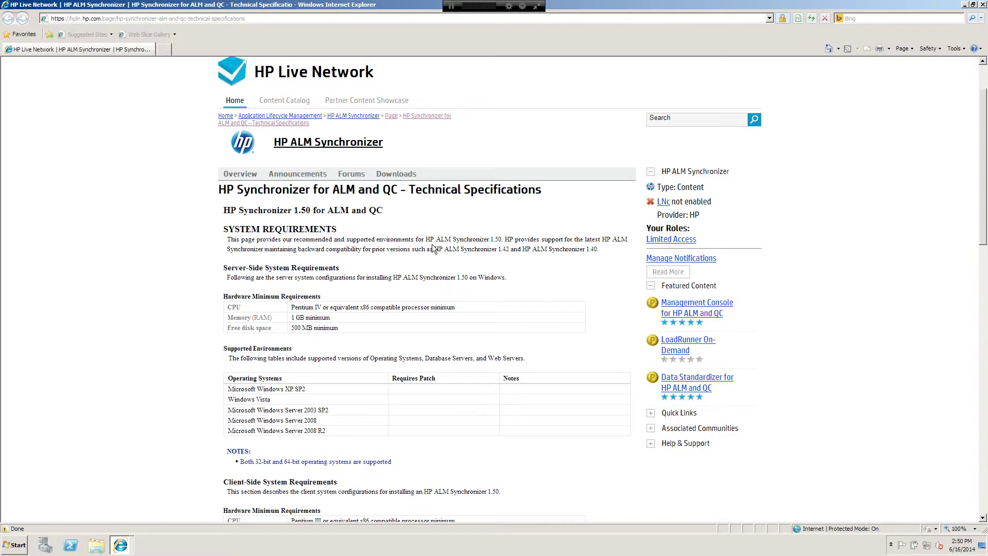
scroll(432, 246, "down", 2)
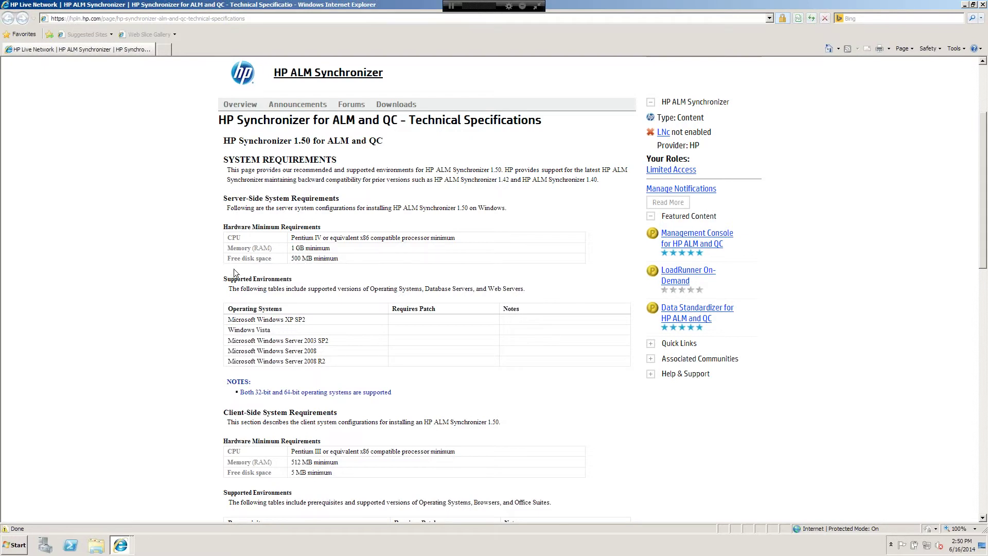
scroll(198, 281, "down", 3)
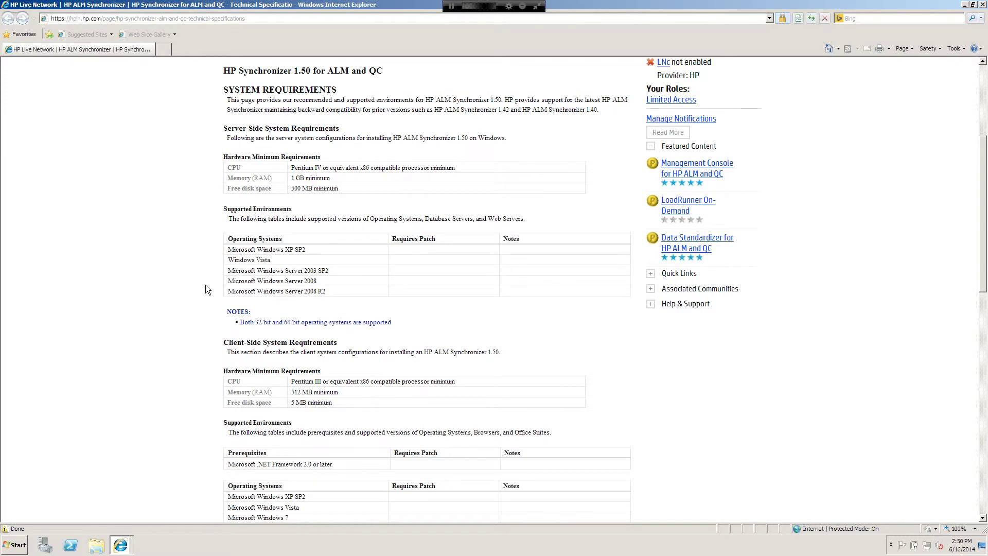
- Scroll through the server, client and endpoint requirements in the technical specifications
scroll(205, 285, "down", 3)
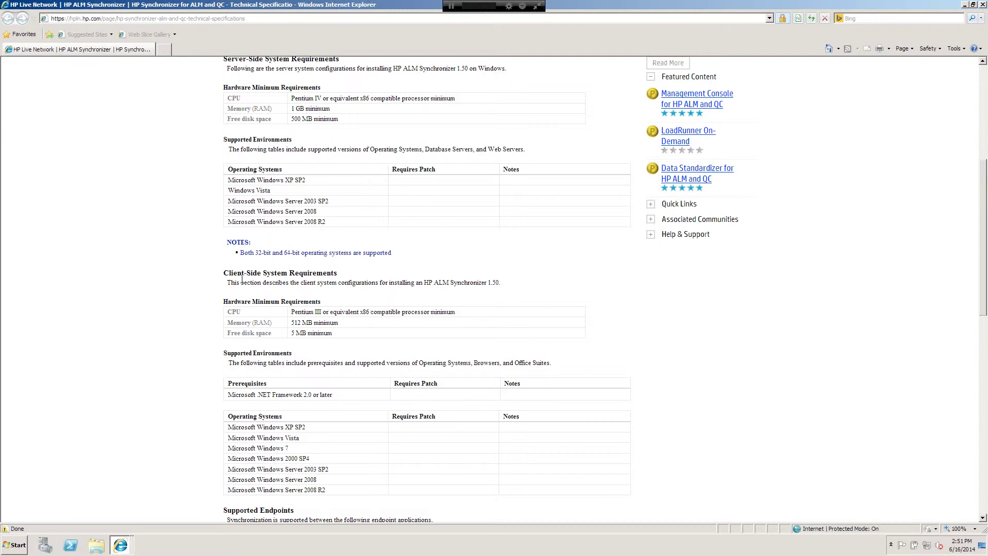
scroll(217, 299, "down", 3)
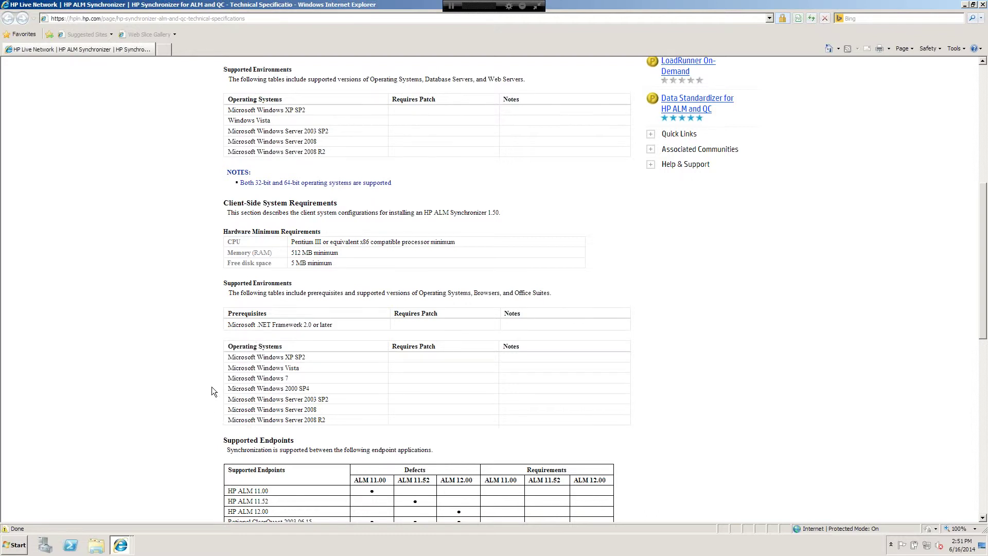
scroll(211, 386, "down", 9)
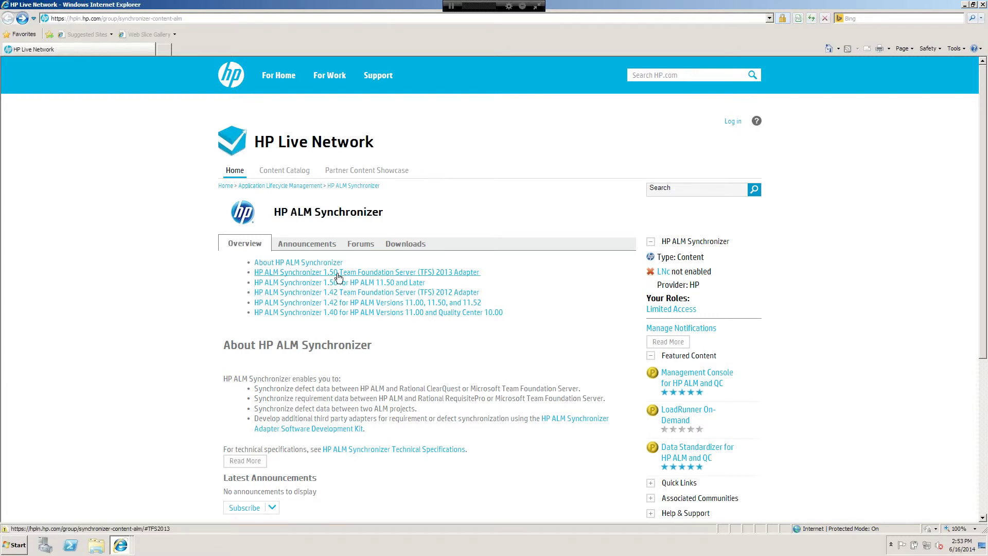
- Jump to the TFS 2013 Adapter section, then request the synchronizer downloads
left_click(338, 273)
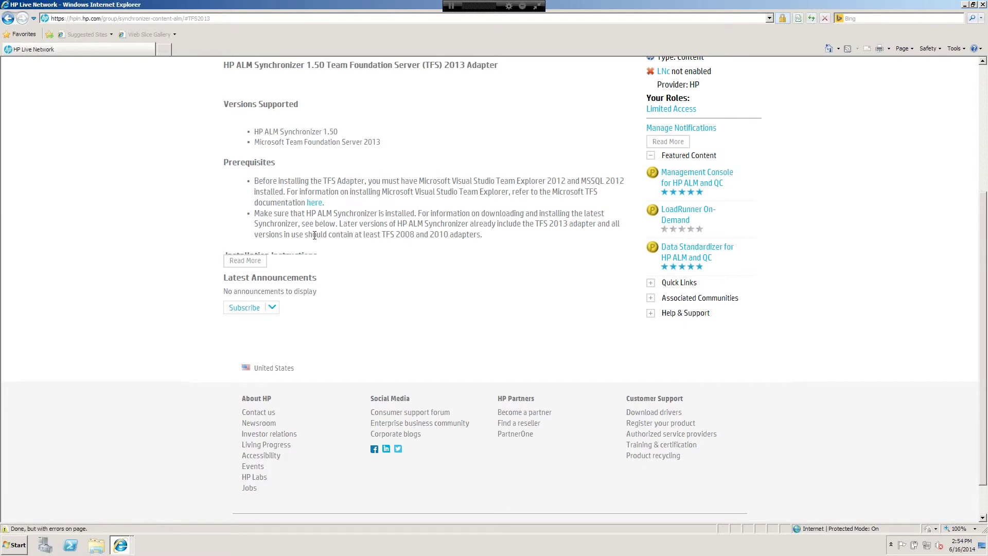
scroll(341, 236, "up", 3)
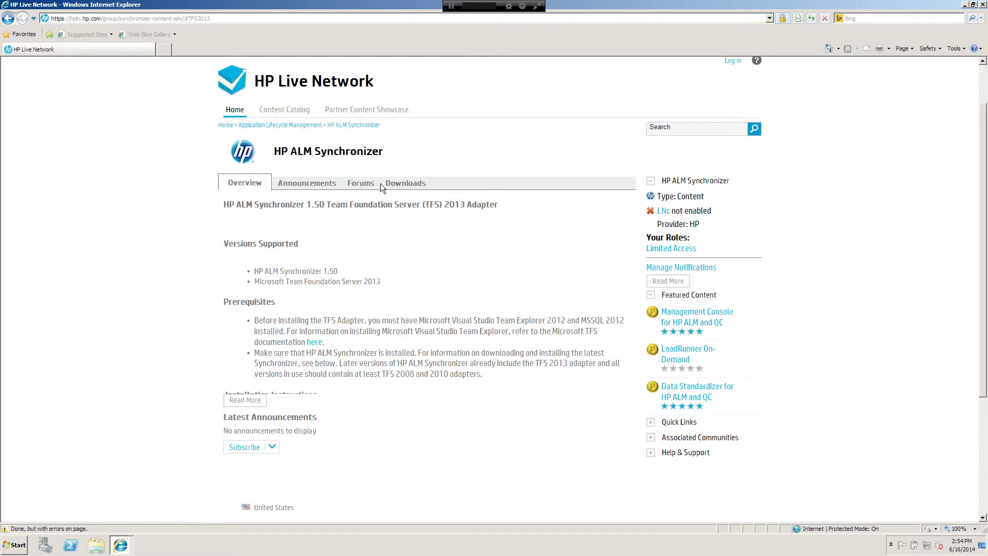
left_click(396, 184)
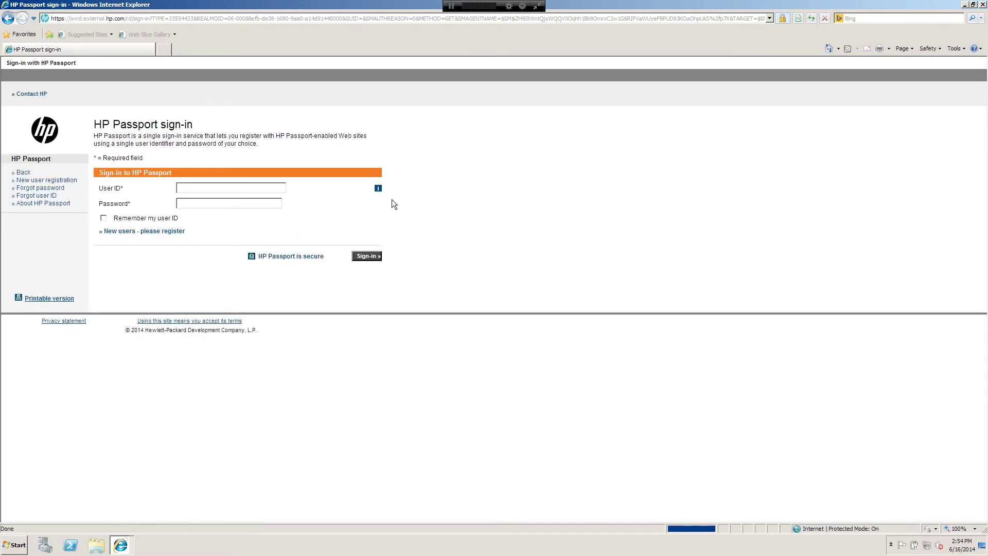
- Go back from the HP Passport sign-in page to the synchronizer page
left_click(9, 22)
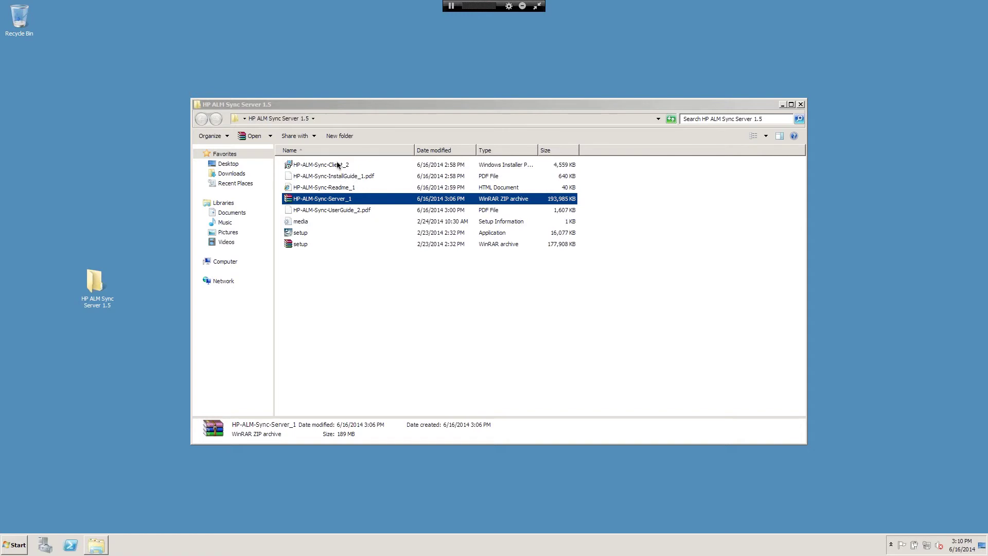
- Launch the server setup application from the folder and allow it to make changes
left_click(294, 233)
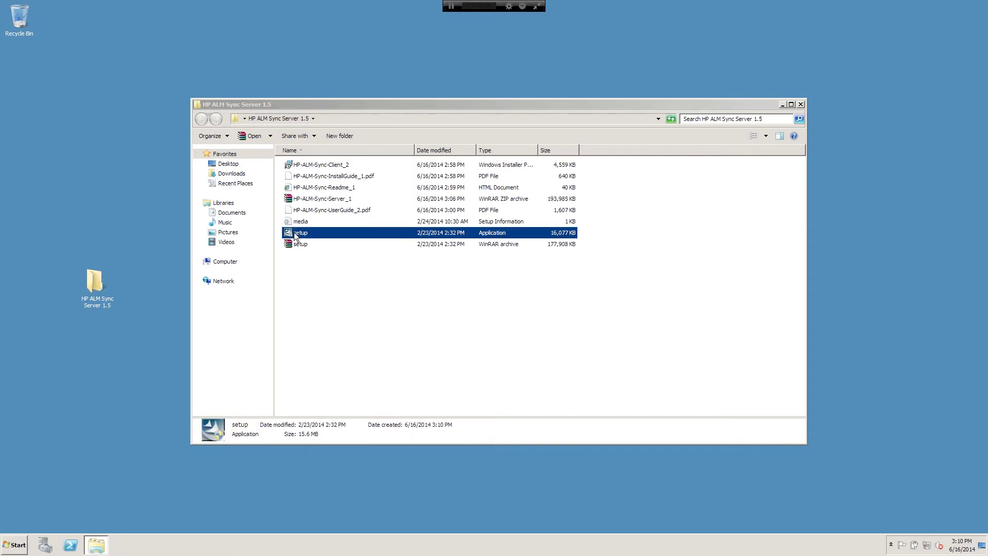
key("Return")
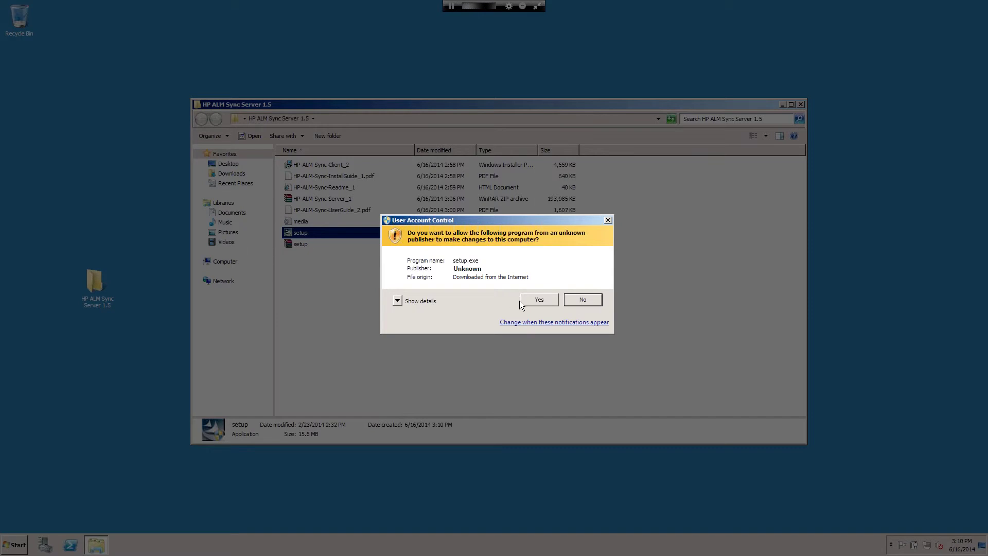
left_click(526, 298)
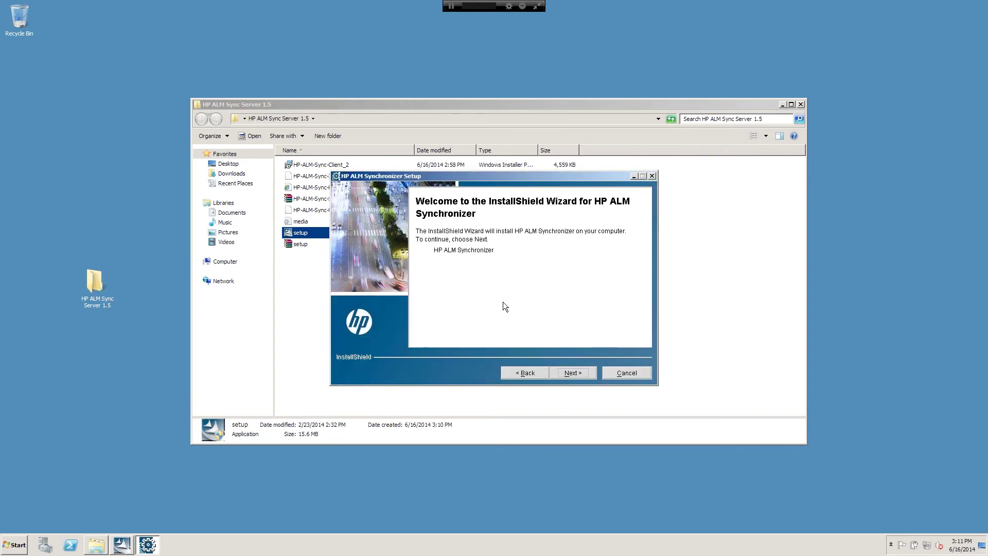
- Accept the licence and install into the default C:\Program Files\HP\HP ALM Synchronizer
left_click(567, 374)
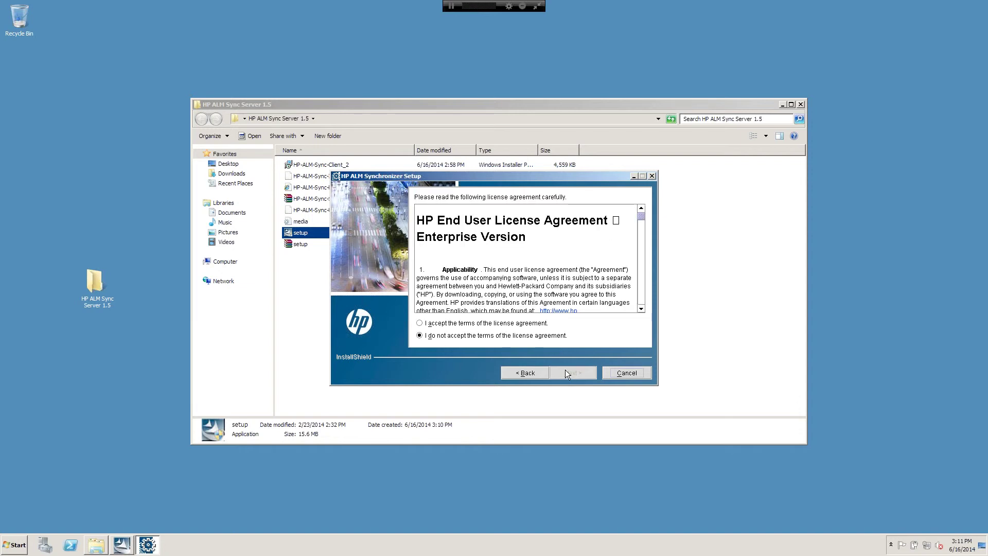
left_click(420, 324)
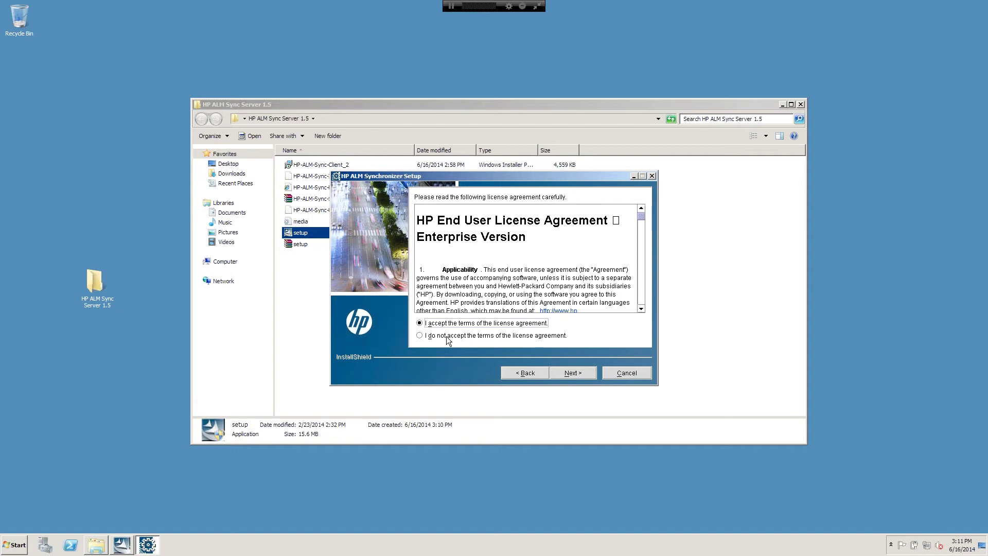
left_click(563, 373)
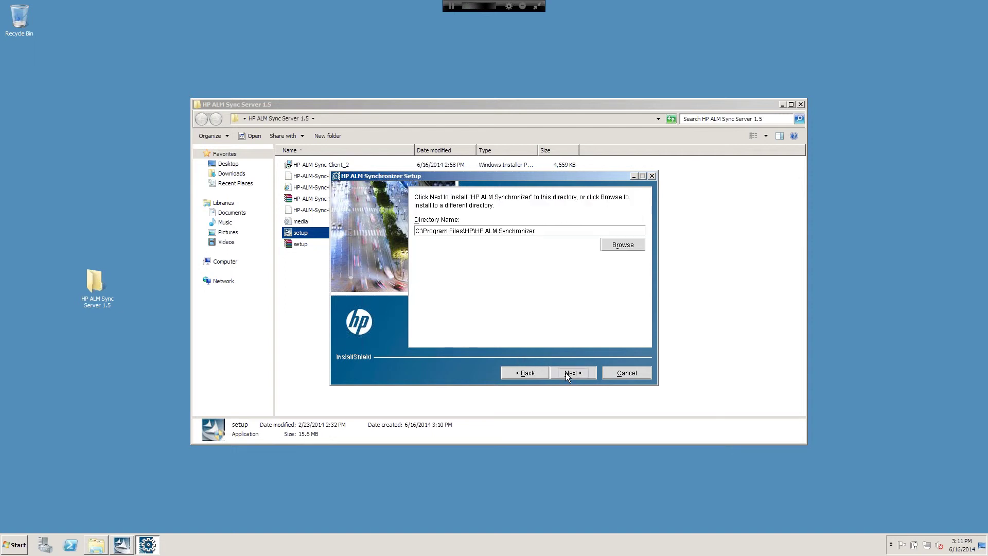
left_click(566, 372)
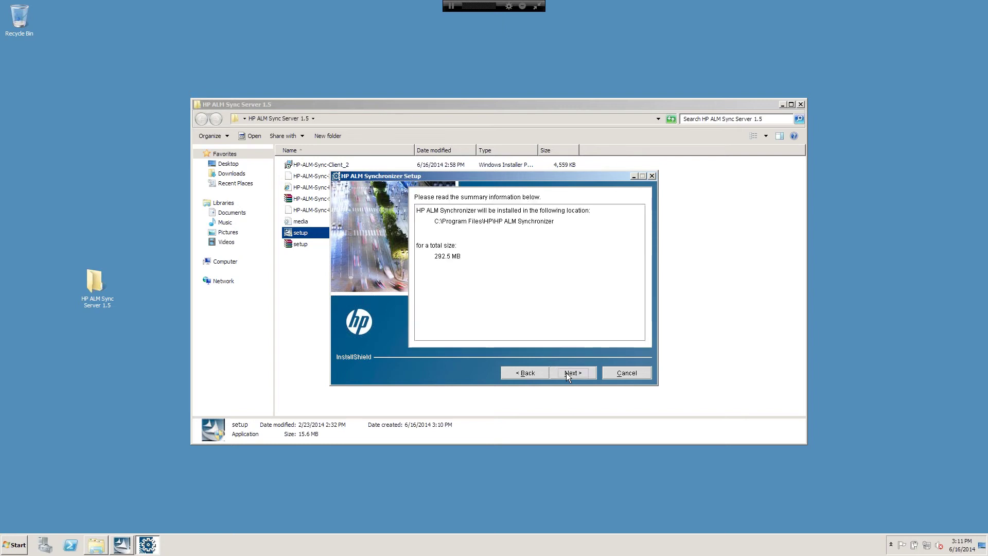
left_click(566, 373)
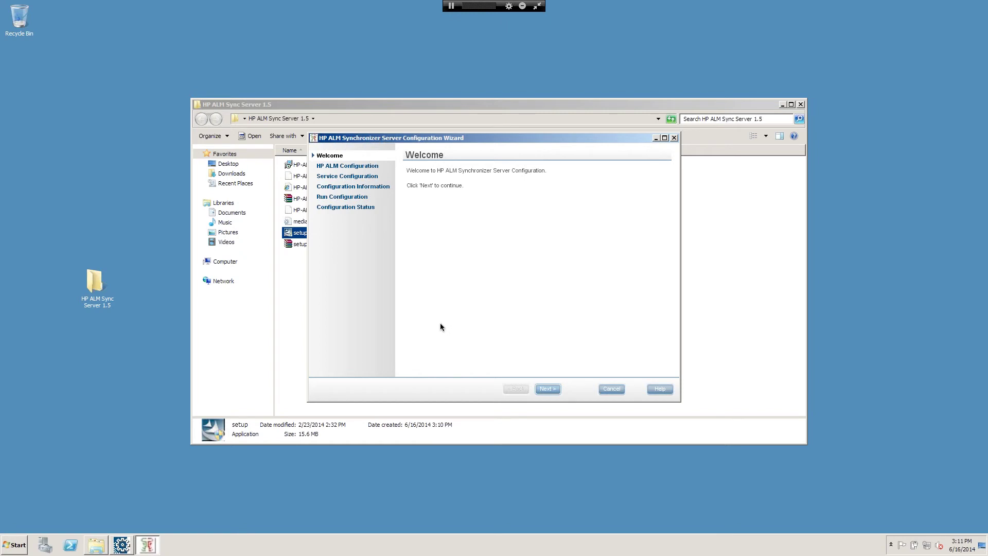
- Configure the server for ALM 12.0 under the local system account, confirm service start, finish setup
left_click(548, 388)
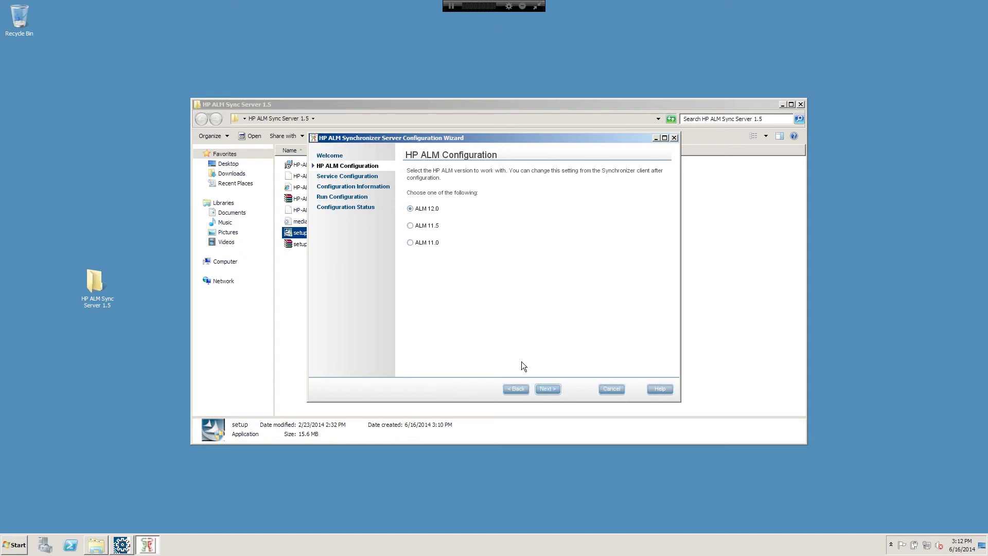
left_click(549, 388)
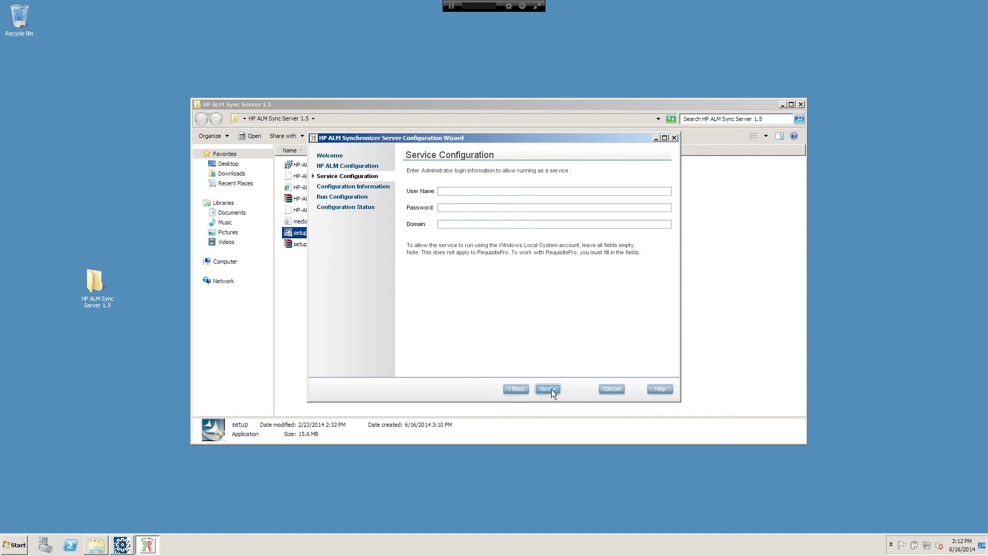
left_click(551, 389)
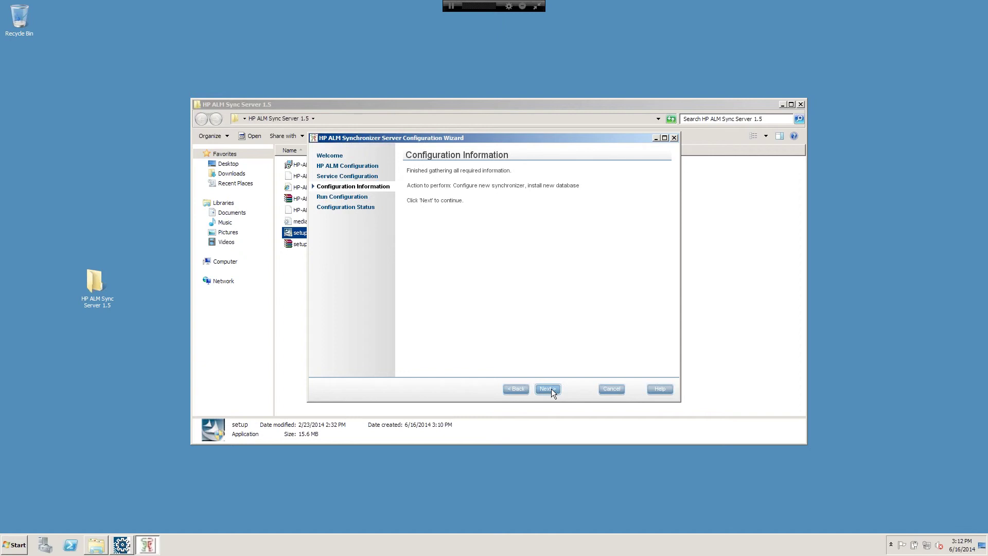
left_click(551, 390)
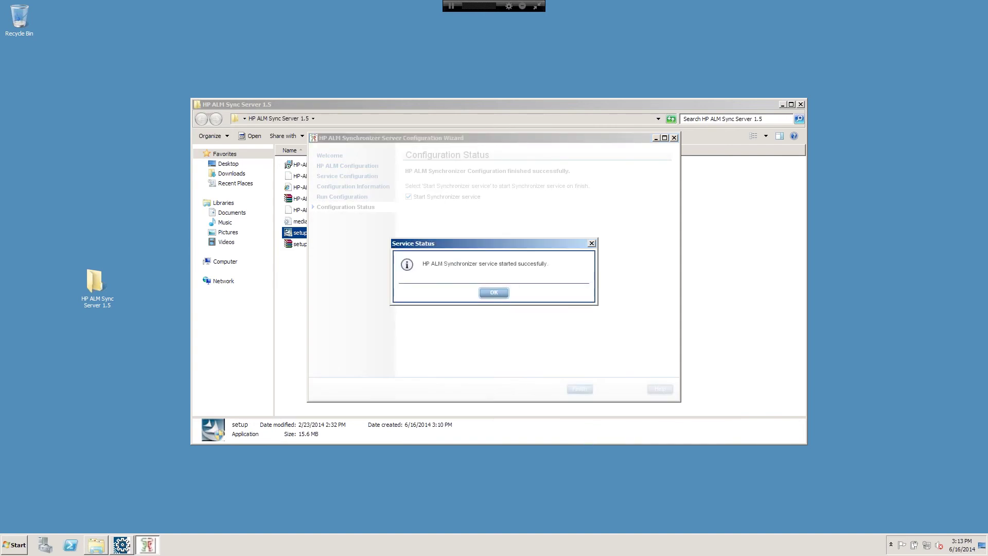
left_click(496, 292)
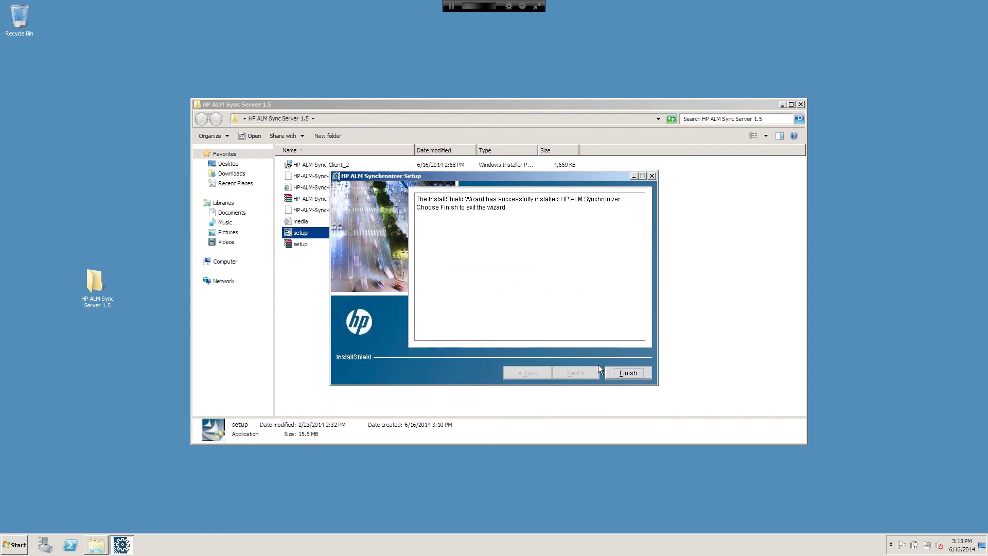
left_click(622, 374)
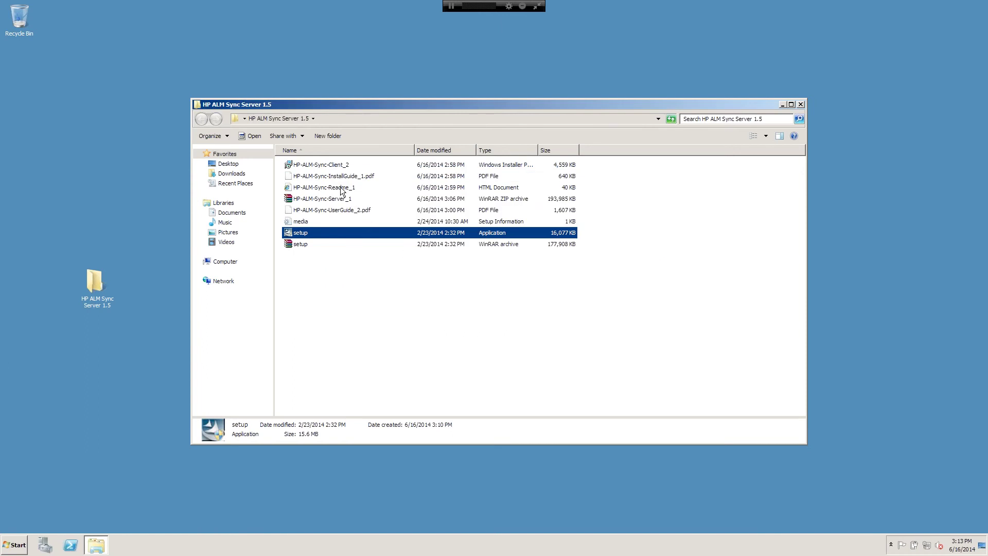
- Install HP-ALM-Sync-Client_2.msi with licence accepted and default folder, allowing changes, then finish
left_click(336, 165)
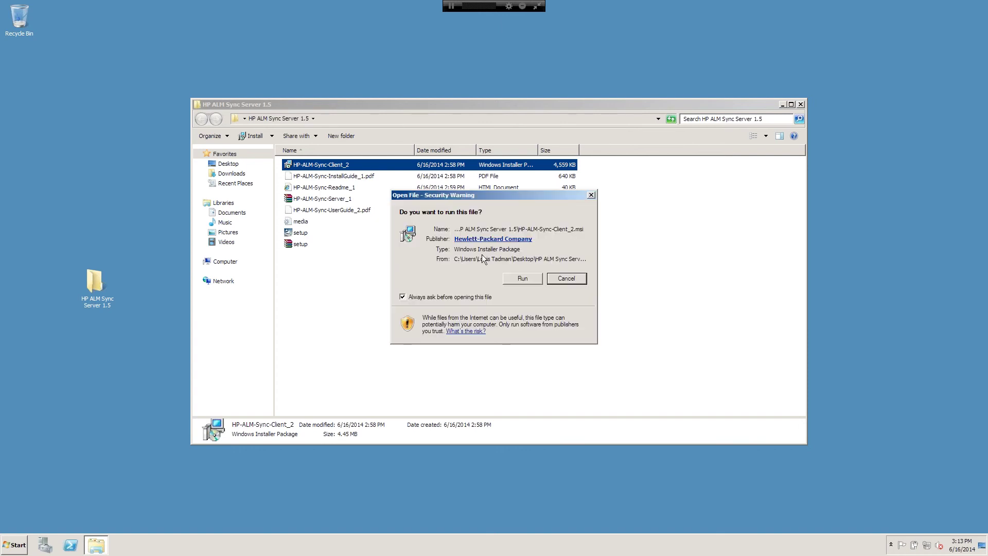
left_click(521, 279)
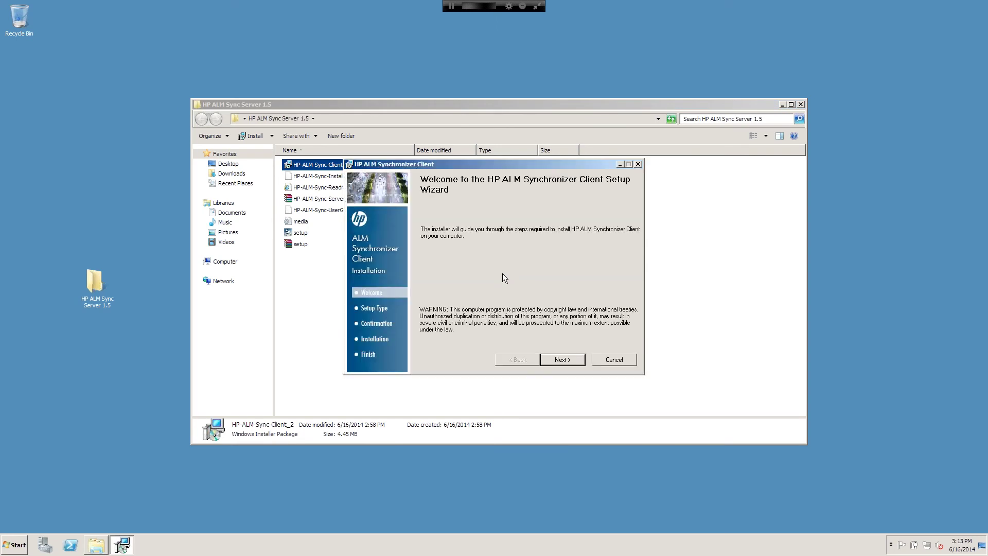
left_click(566, 360)
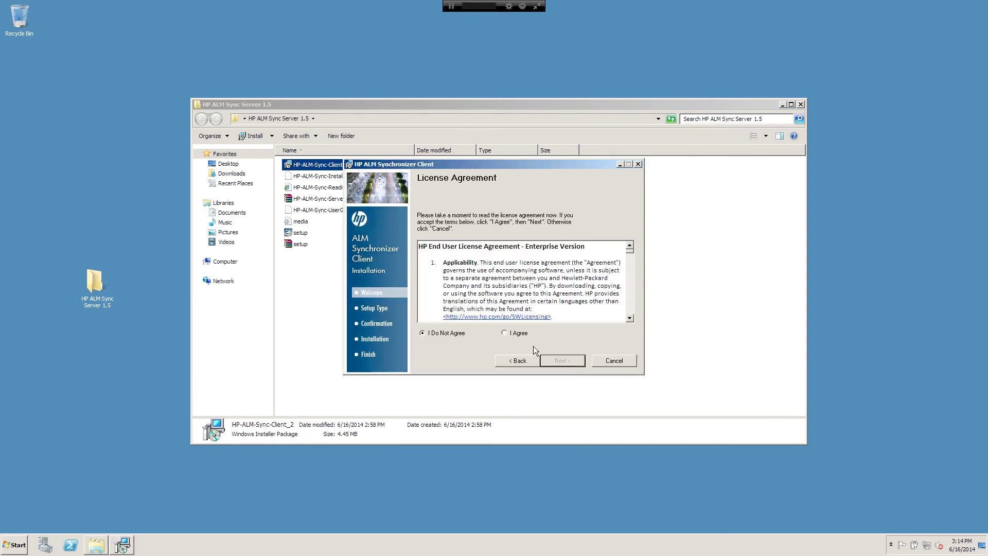
left_click(508, 333)
left_click(558, 362)
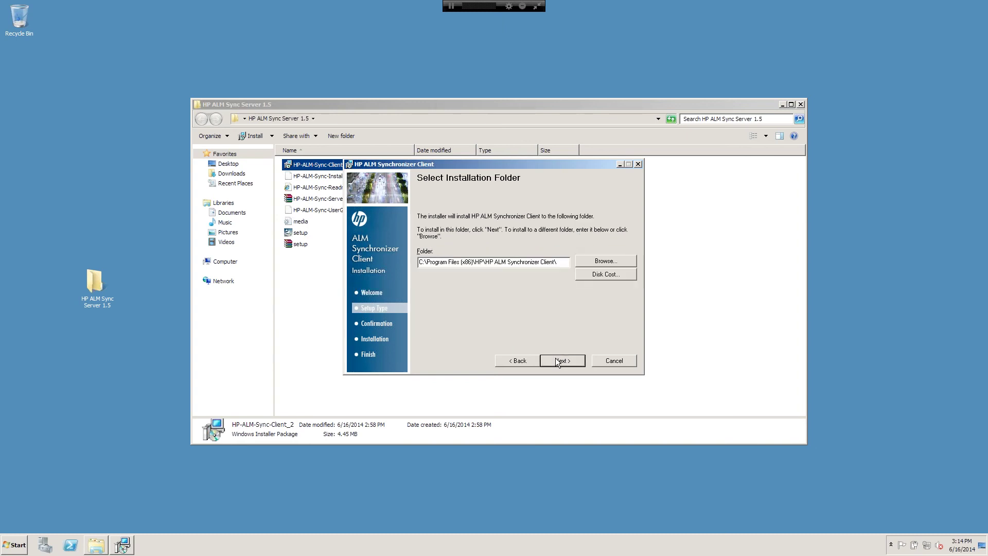
left_click(558, 362)
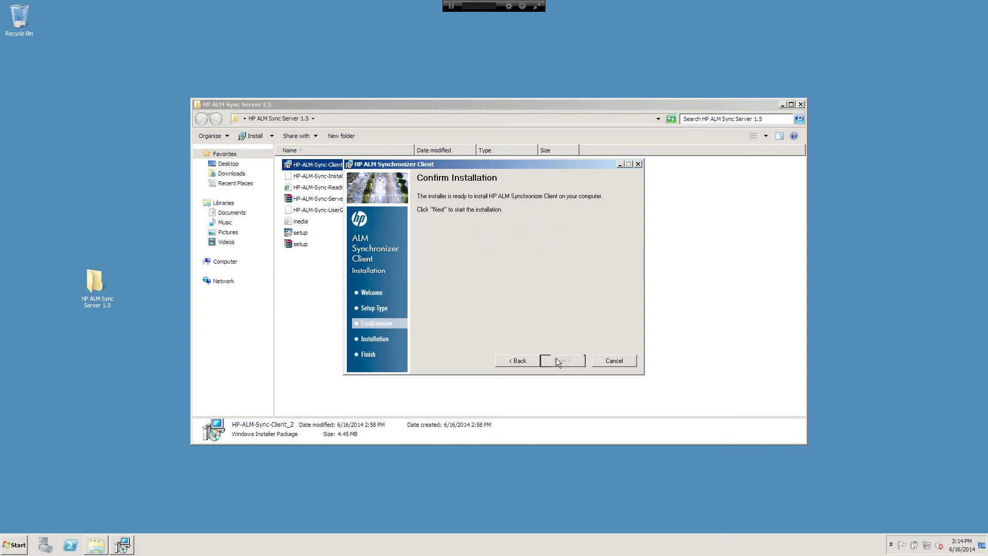
left_click(557, 361)
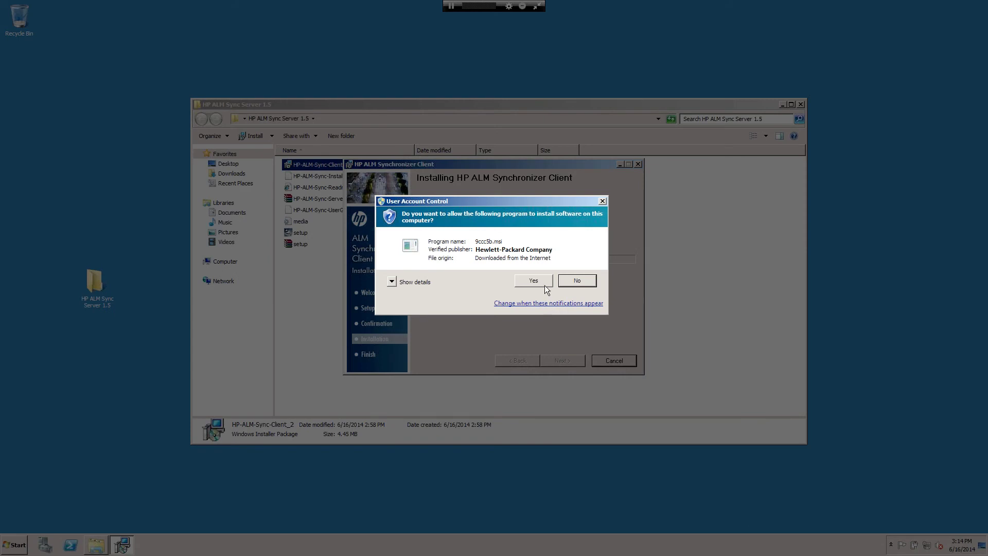
key("Left")
key("Return")
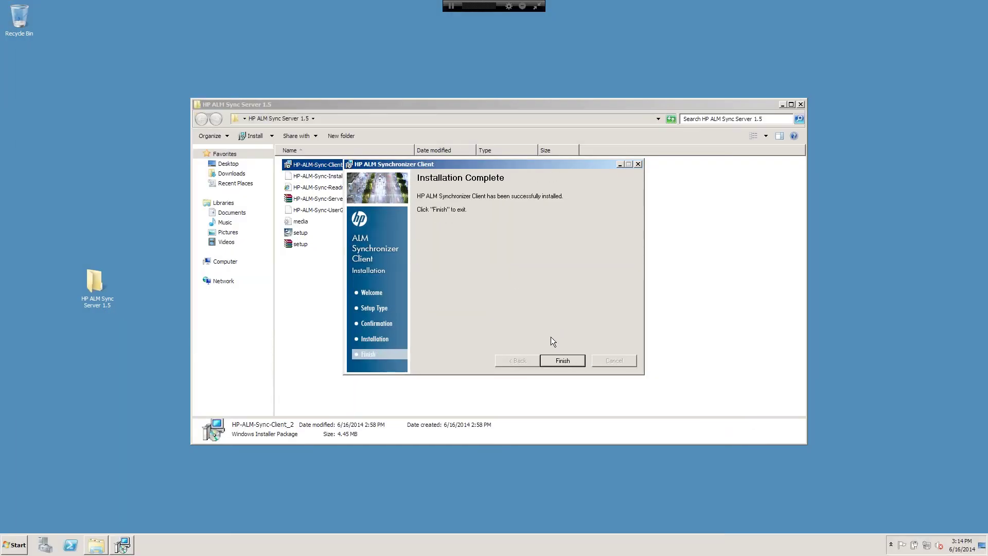
left_click(562, 359)
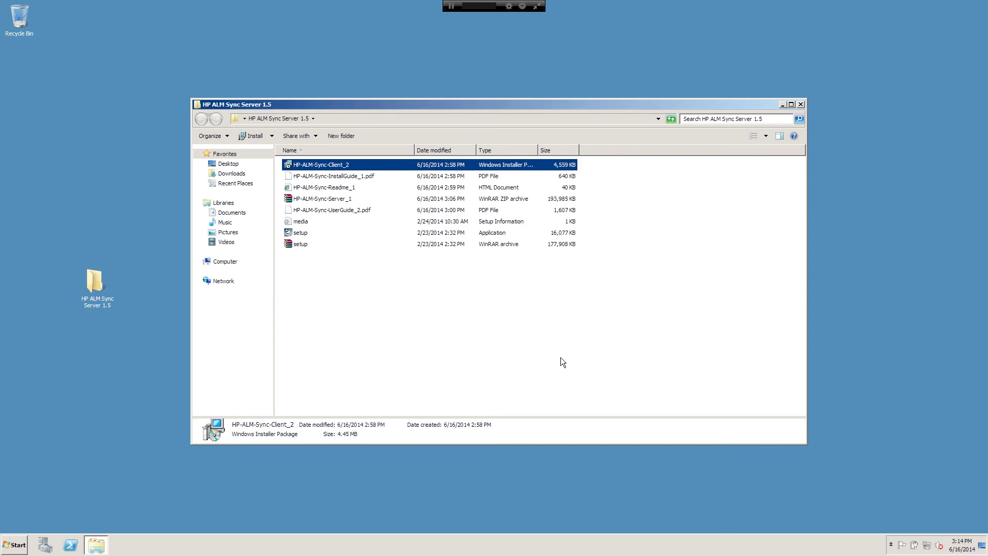
- Close the Sync Server folder and launch HP ALM Synchronizer Client from All Programs
left_click(802, 104)
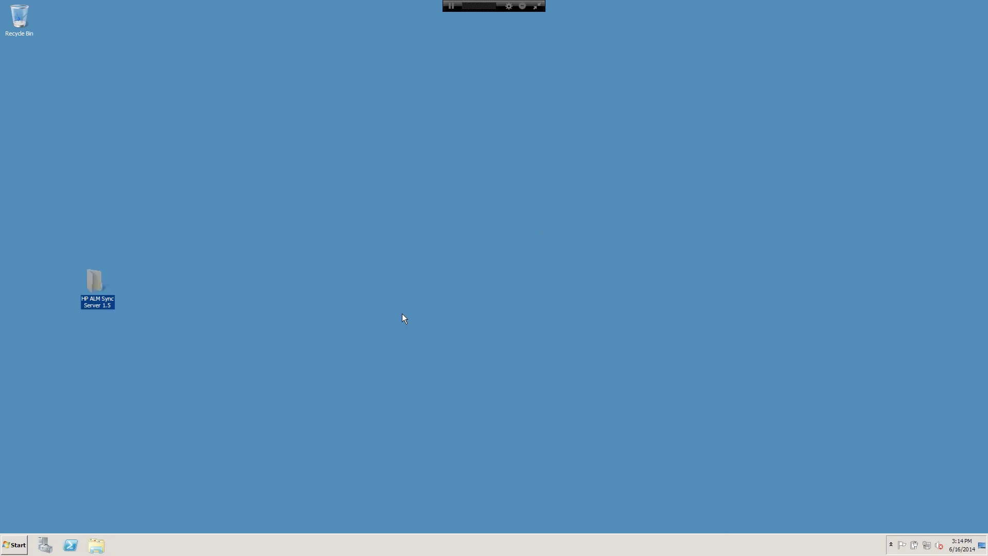
left_click(295, 370)
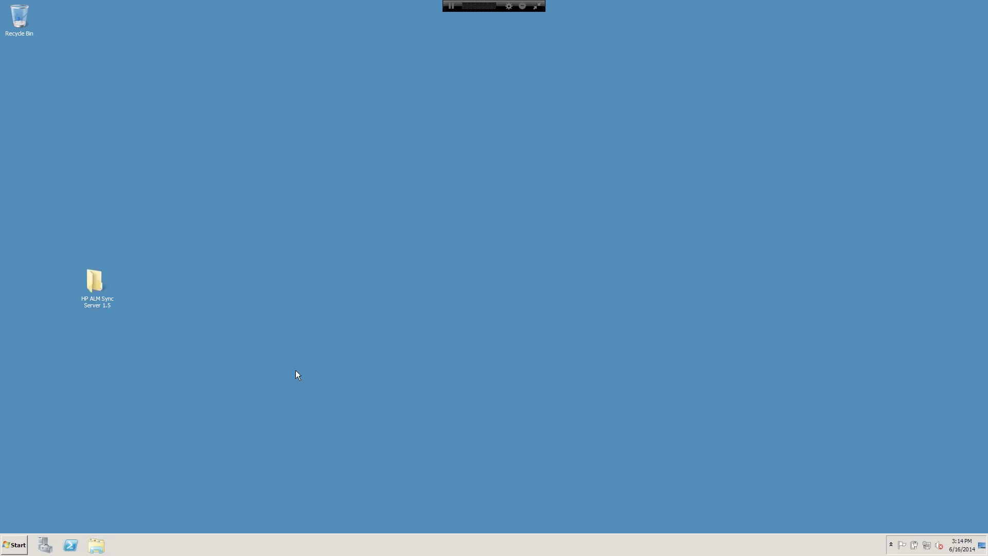
left_click(23, 545)
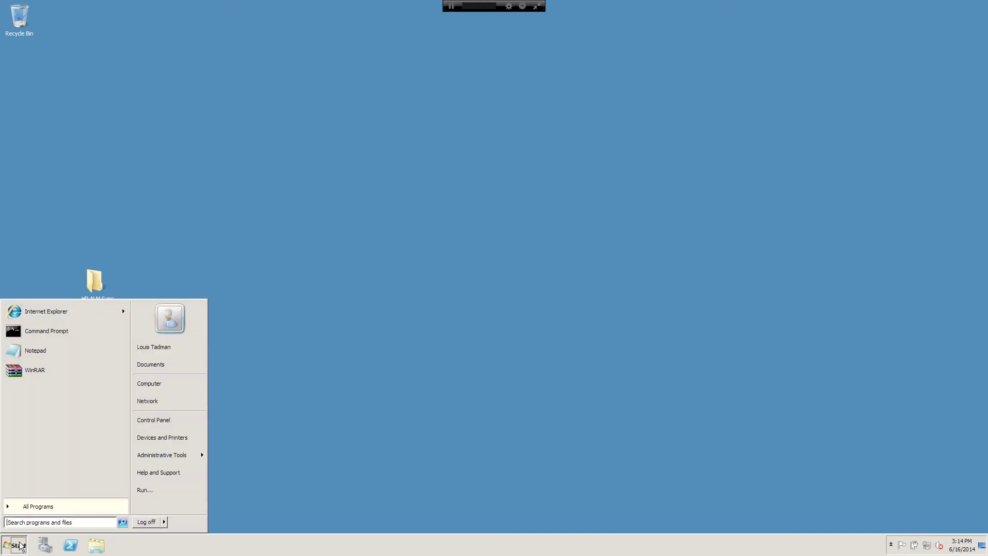
left_click(26, 507)
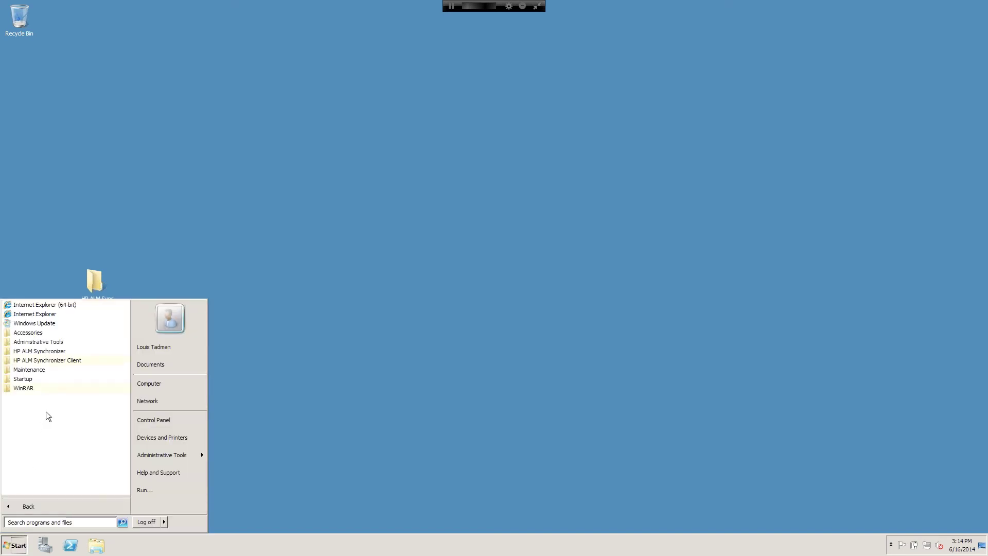
left_click(57, 361)
left_click(58, 370)
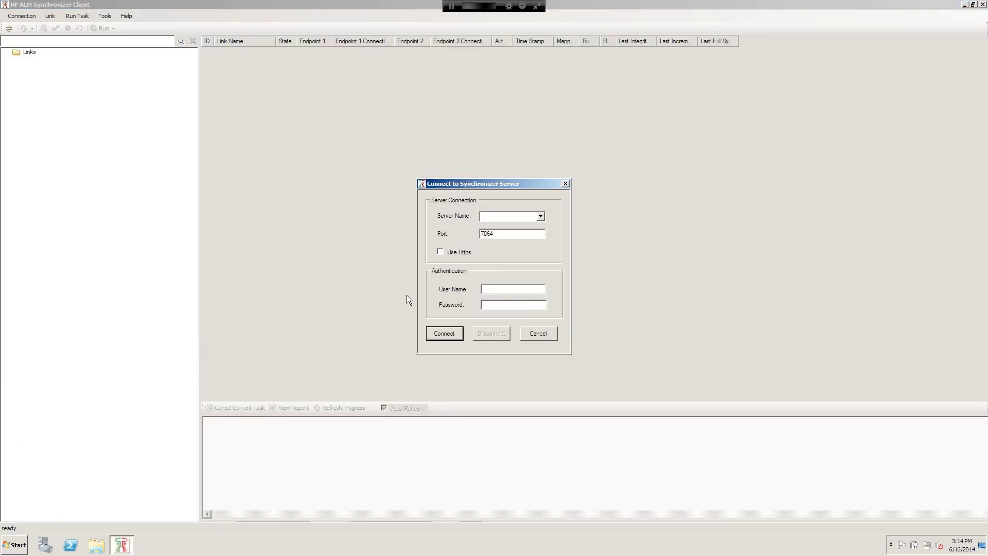
- Check the Server Name dropdown for saved servers and close the empty list
left_click(539, 216)
left_click(551, 214)
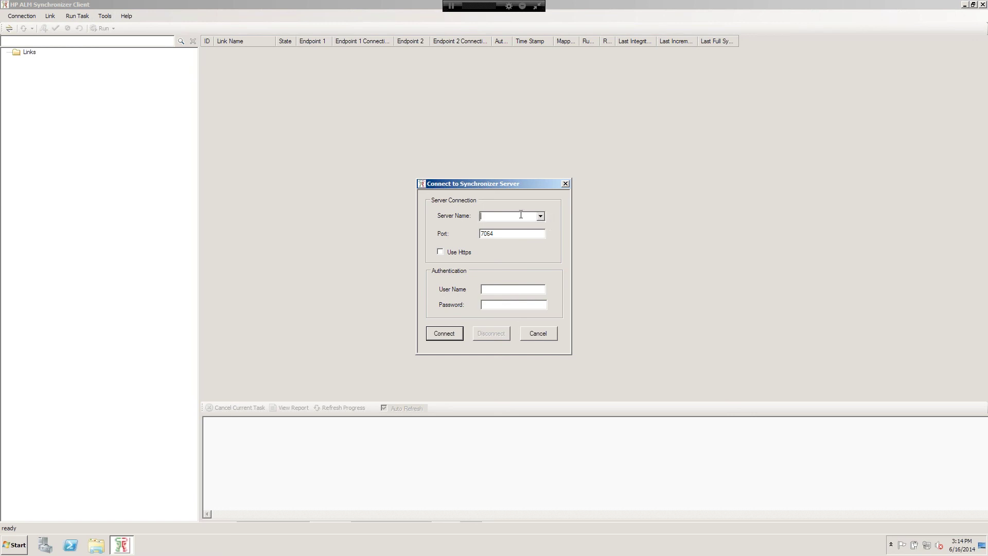